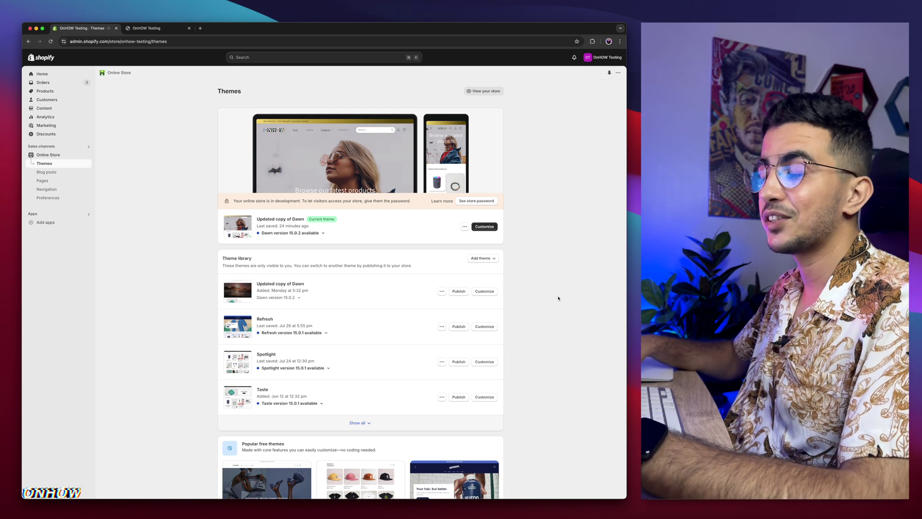
Expand the theme library with Show all to list Sense, Trade and PageFly Assets.
{"action": "scroll", "coordinate": [558, 299], "scroll_direction": "down", "scroll_amount": 5}
{"action": "scroll", "coordinate": [558, 298], "scroll_direction": "up", "scroll_amount": 5}
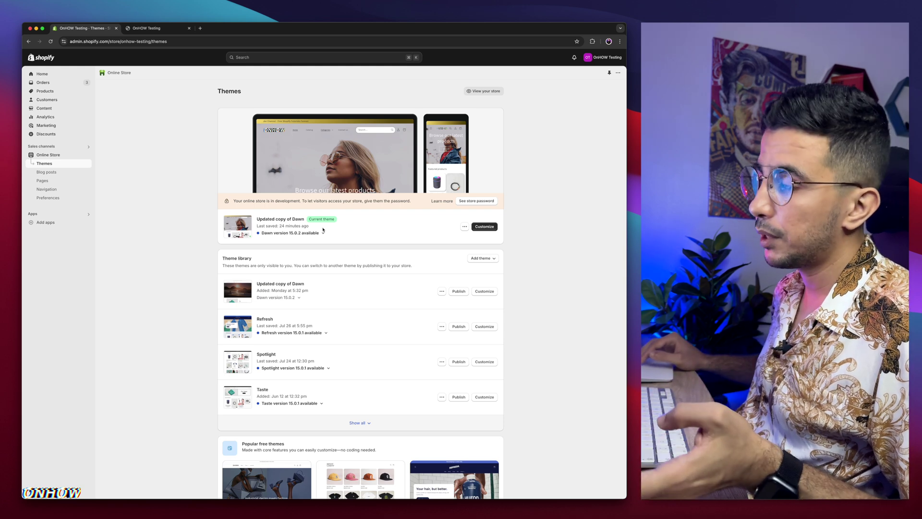
{"action": "scroll", "coordinate": [323, 230], "scroll_direction": "down", "scroll_amount": 4}
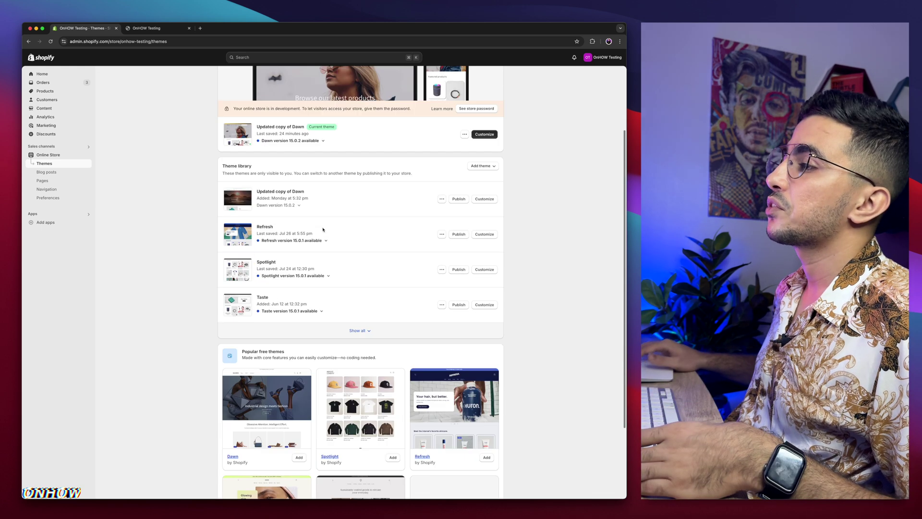
{"action": "left_click", "coordinate": [360, 330]}
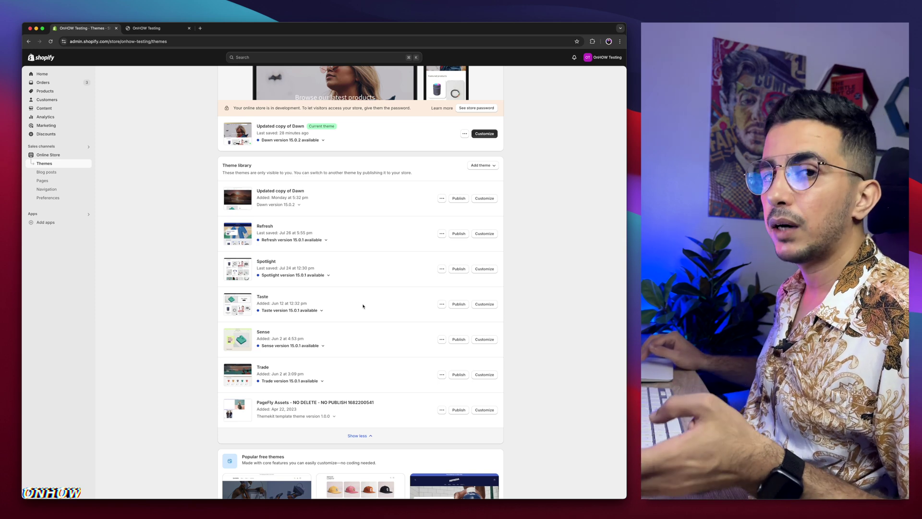
{"action": "scroll", "coordinate": [365, 242], "scroll_direction": "up", "scroll_amount": 3}
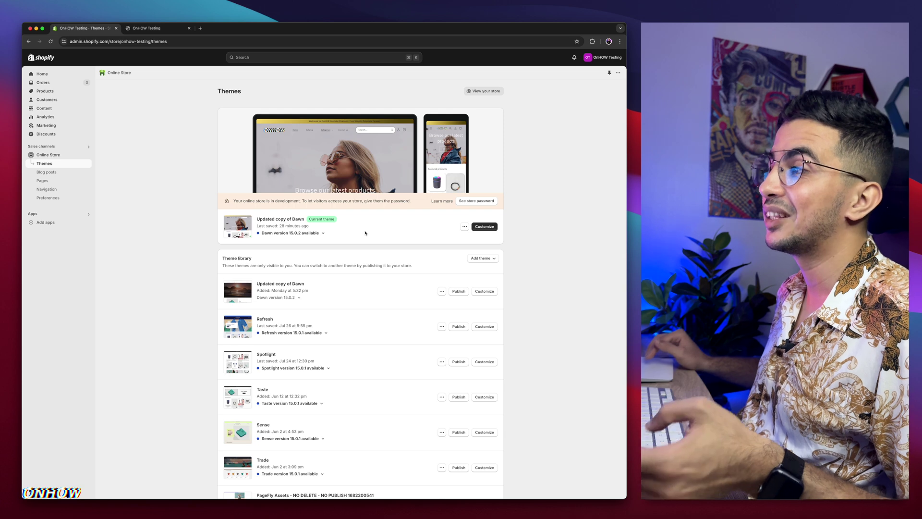
{"action": "left_click", "coordinate": [163, 27]}
{"action": "scroll", "coordinate": [269, 65], "scroll_direction": "up", "scroll_amount": 5}
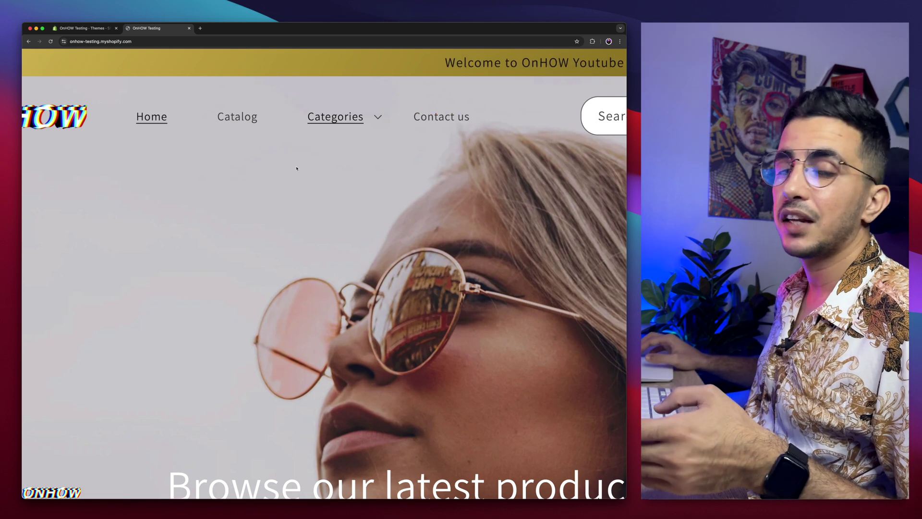
{"action": "key", "text": "super+0"}
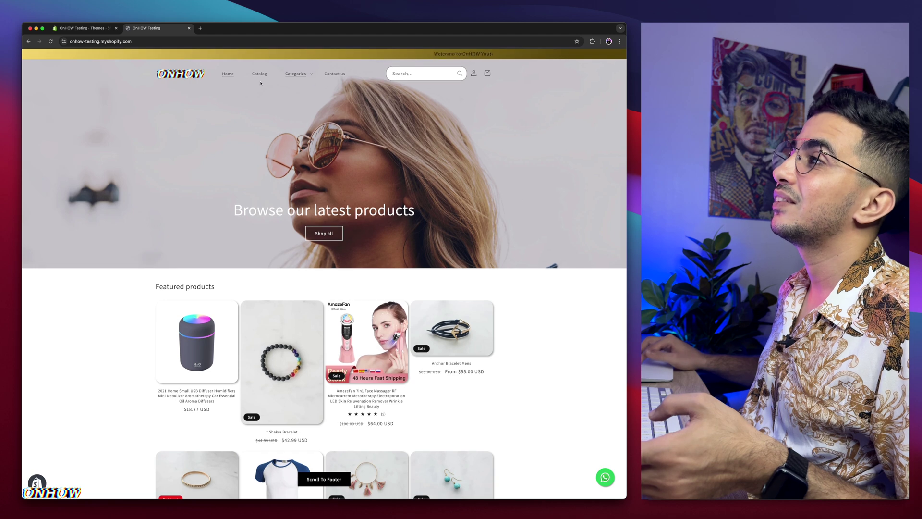
{"action": "scroll", "coordinate": [247, 107], "scroll_direction": "down", "scroll_amount": 5}
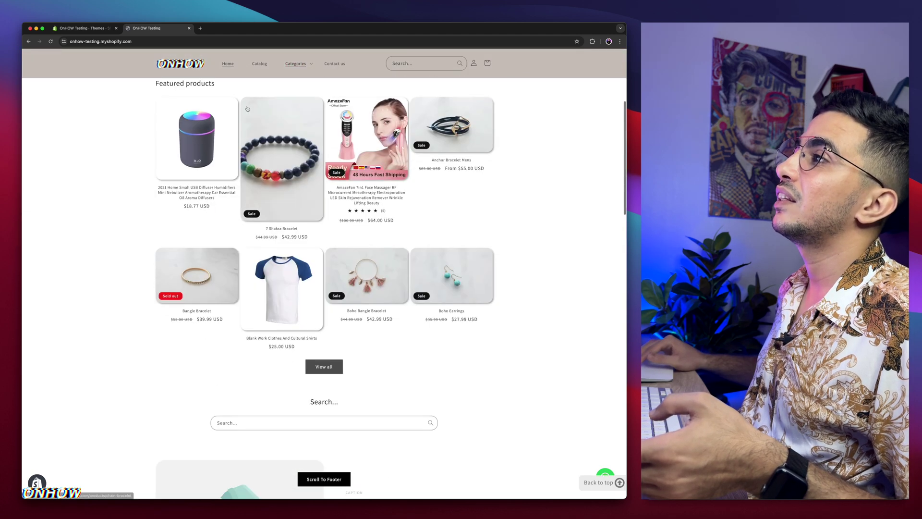
{"action": "scroll", "coordinate": [250, 111], "scroll_direction": "up", "scroll_amount": 5}
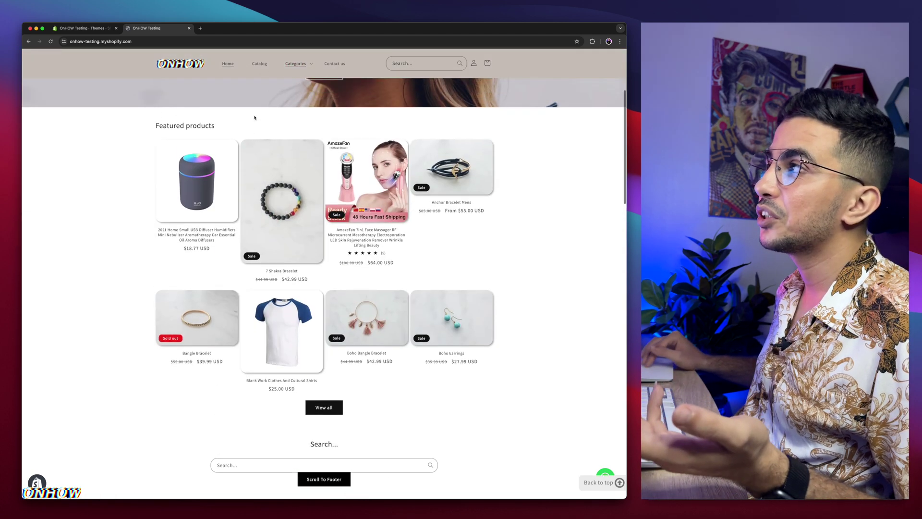
{"action": "scroll", "coordinate": [254, 117], "scroll_direction": "down", "scroll_amount": 2}
{"action": "scroll", "coordinate": [254, 117], "scroll_direction": "up", "scroll_amount": 2}
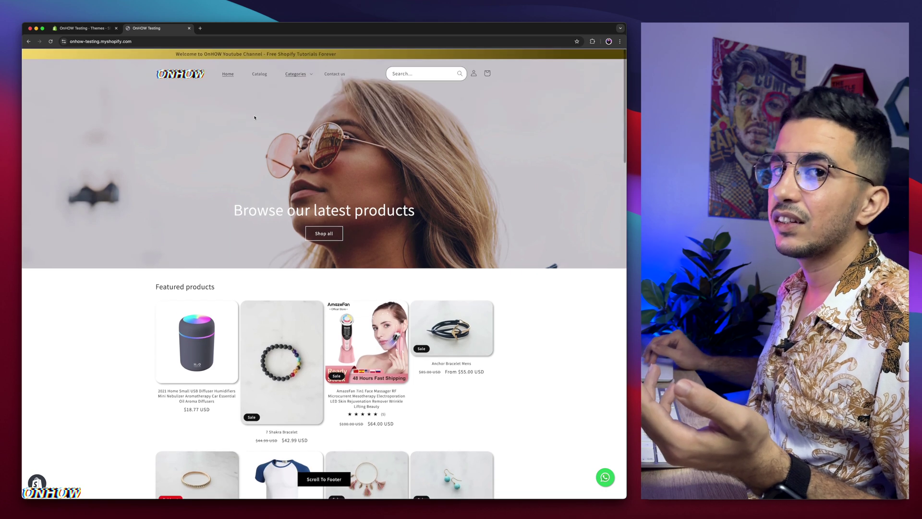
{"action": "left_click", "coordinate": [88, 29]}
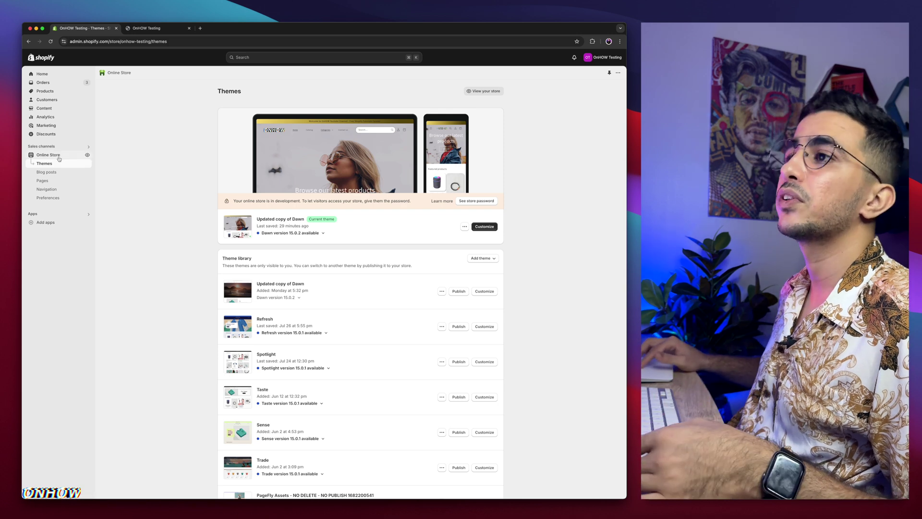
Open assets/base.css of 'Updated copy of Dawn' in the code editor, filtering files by 'base'.
{"action": "left_click", "coordinate": [465, 227]}
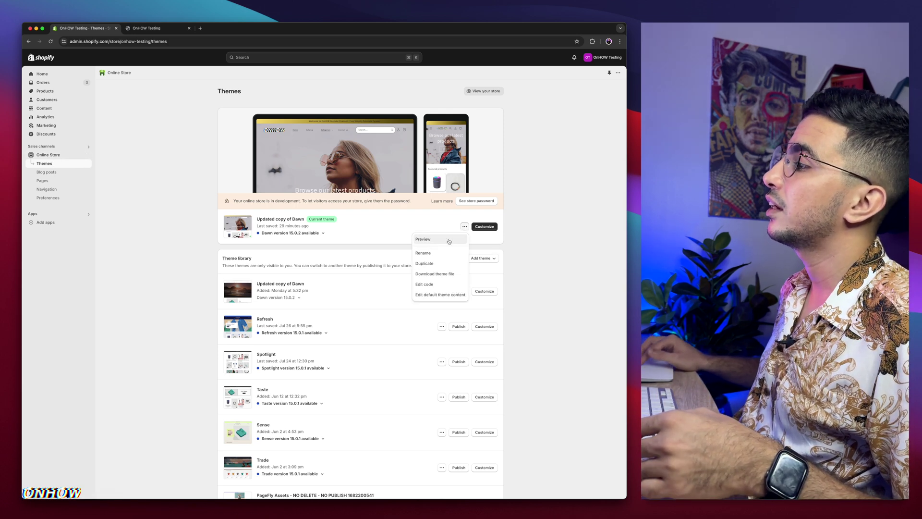
{"action": "left_click", "coordinate": [434, 285]}
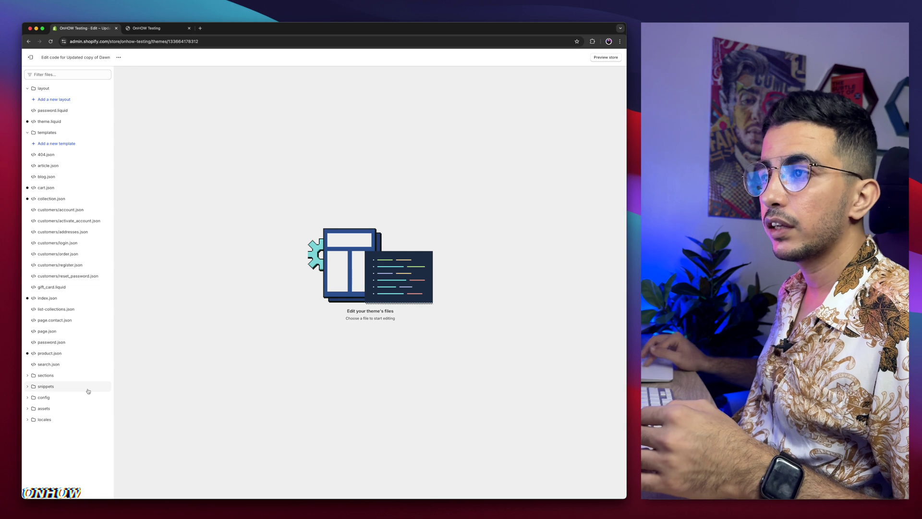
{"action": "left_click", "coordinate": [56, 75]}
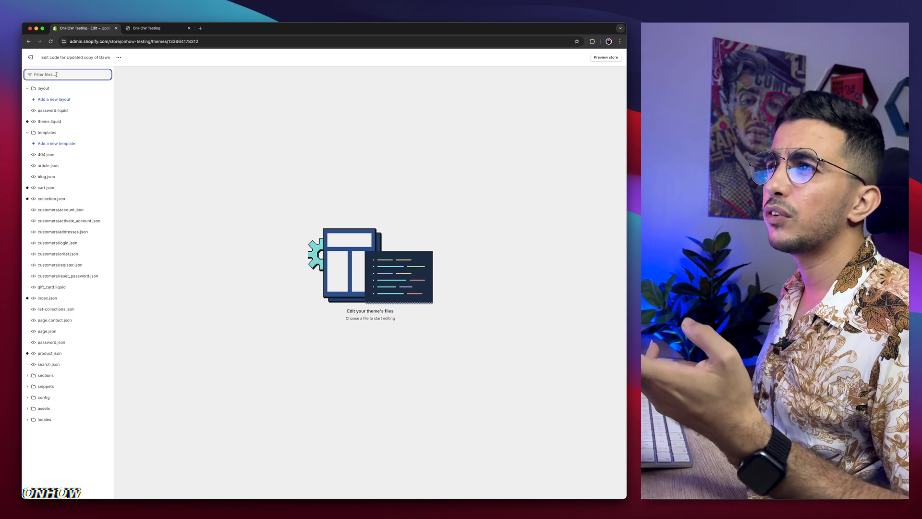
{"action": "type", "text": "base"}
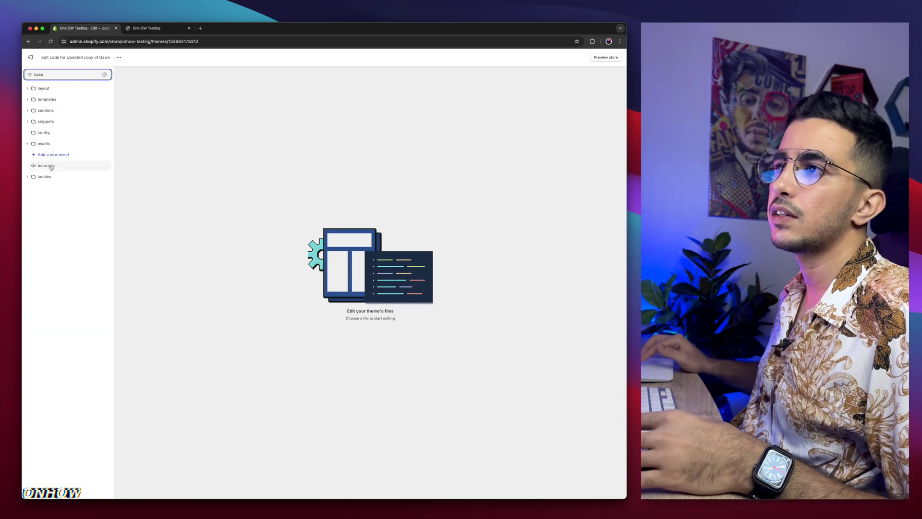
{"action": "left_click", "coordinate": [48, 165]}
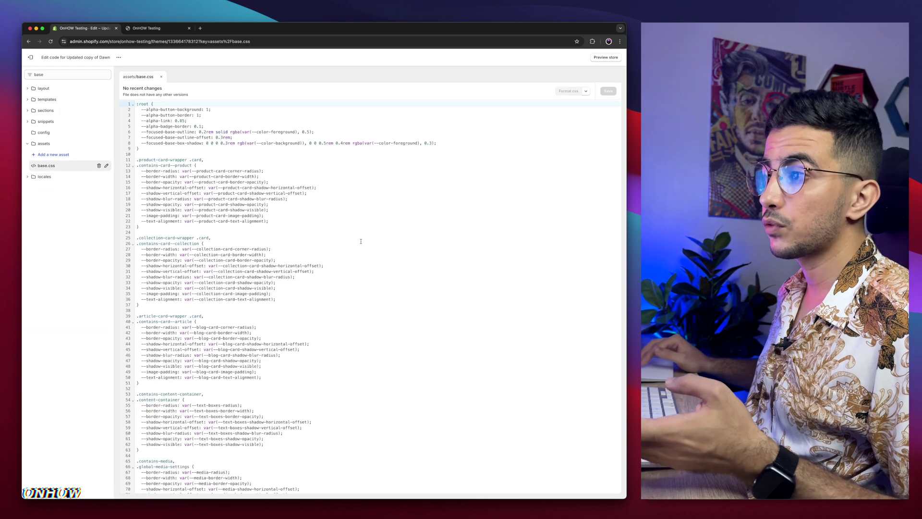
Add a new empty line after the final .btn--buy-on-whatsapp hover rule in base.css.
{"action": "scroll", "coordinate": [407, 250], "scroll_direction": "down", "scroll_amount": 20}
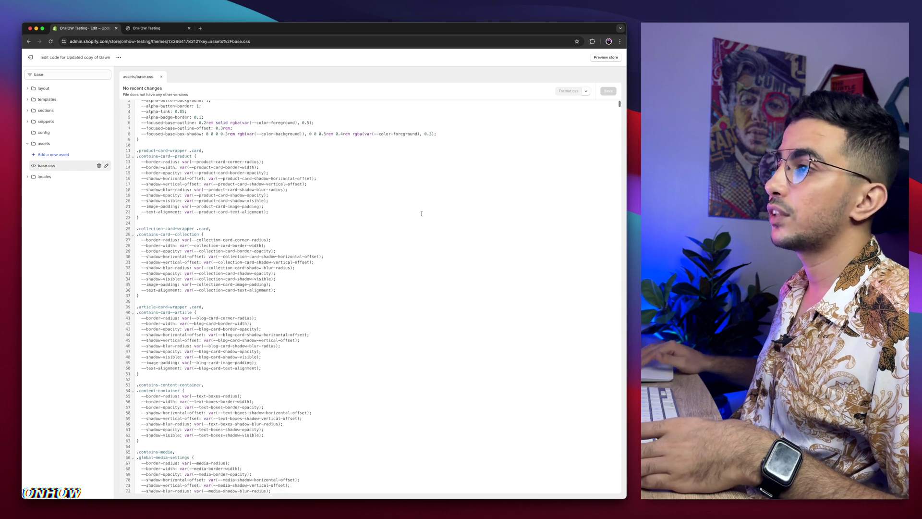
{"action": "scroll", "coordinate": [528, 191], "scroll_direction": "down", "scroll_amount": 5}
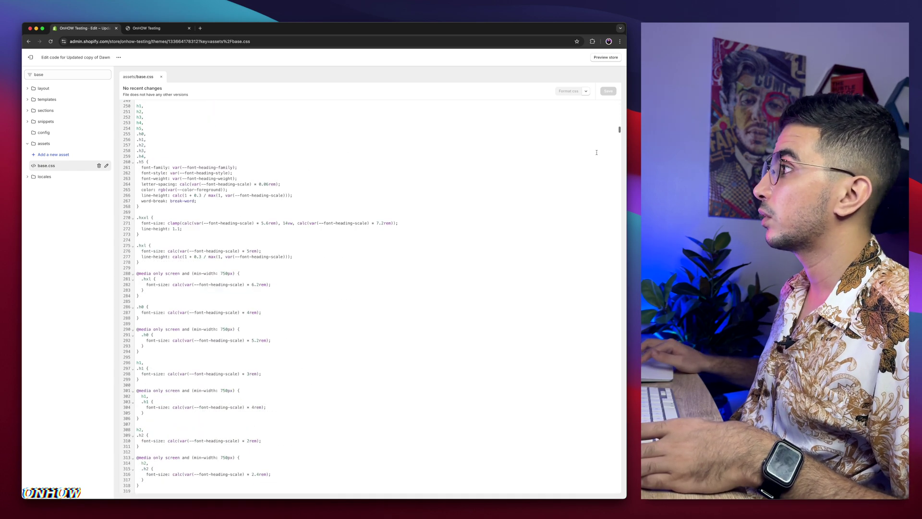
{"action": "left_click", "coordinate": [619, 278]}
{"action": "scroll", "coordinate": [619, 278], "scroll_direction": "down", "scroll_amount": 20}
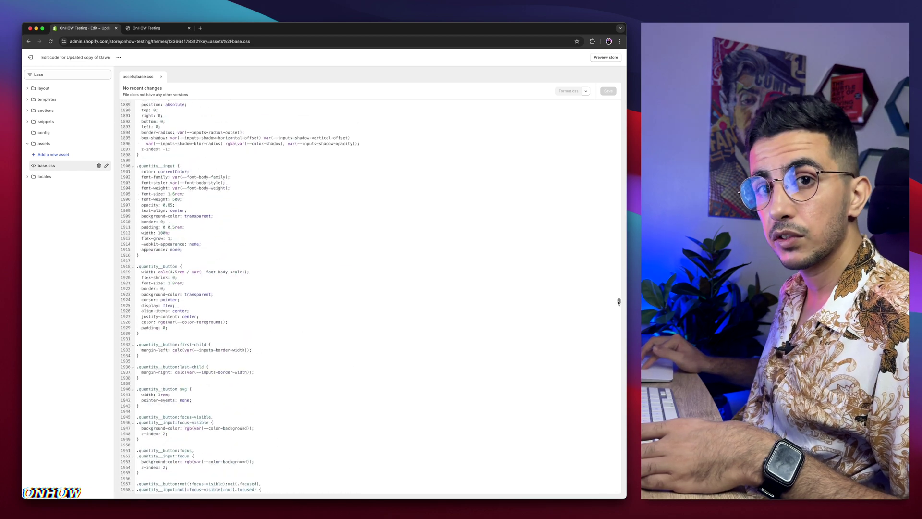
{"action": "left_click_drag", "start_coordinate": [619, 302], "coordinate": [610, 497]}
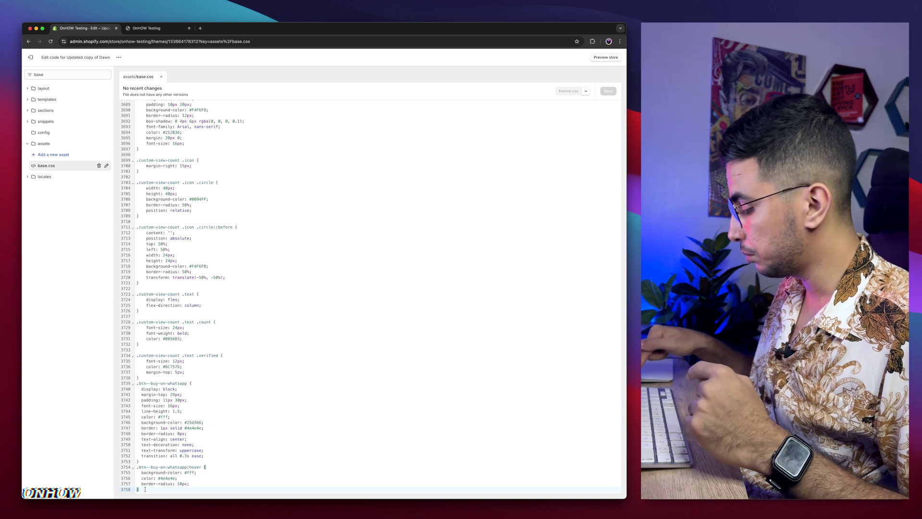
{"action": "key", "text": "Return"}
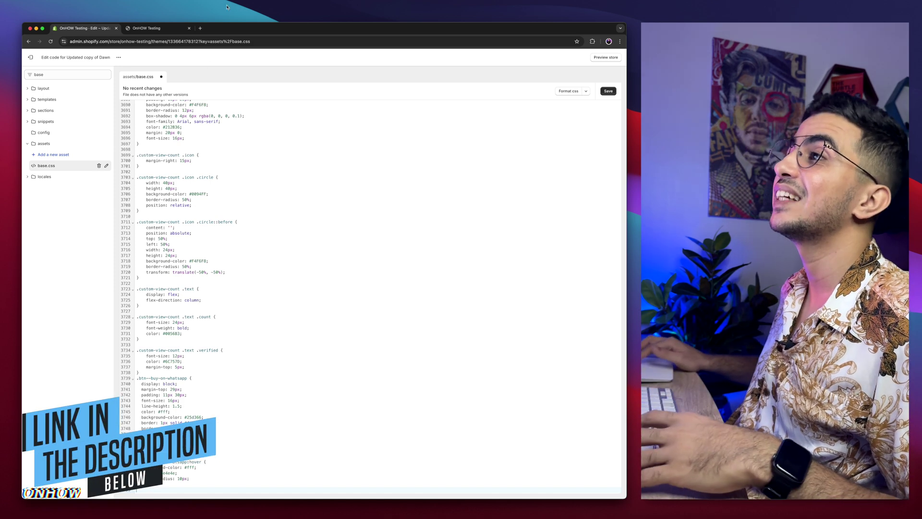
Load the Pastebin 'center header menu' snippet page in a new browser tab.
{"action": "left_click", "coordinate": [200, 28]}
{"action": "type", "text": "pastebin.com/YZ4zLKwP"}
{"action": "key", "text": "Return"}
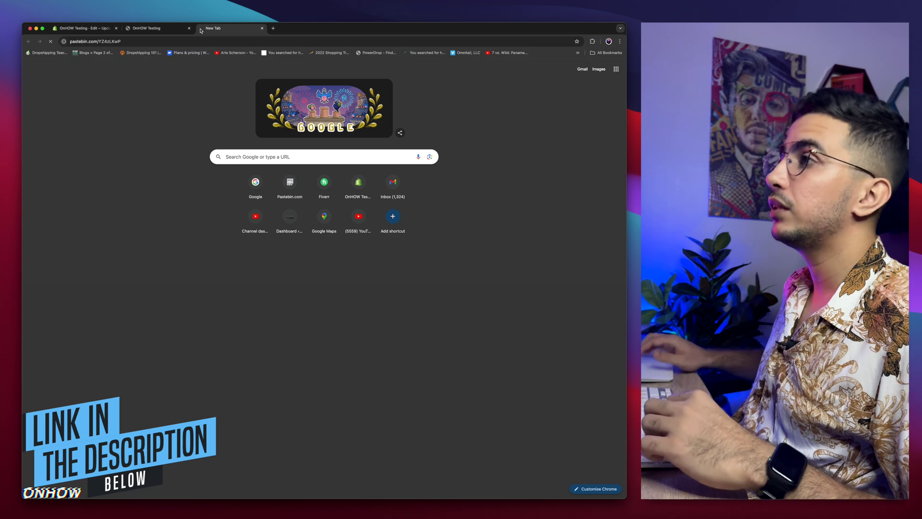
{"action": "scroll", "coordinate": [141, 211], "scroll_direction": "up", "scroll_amount": 5}
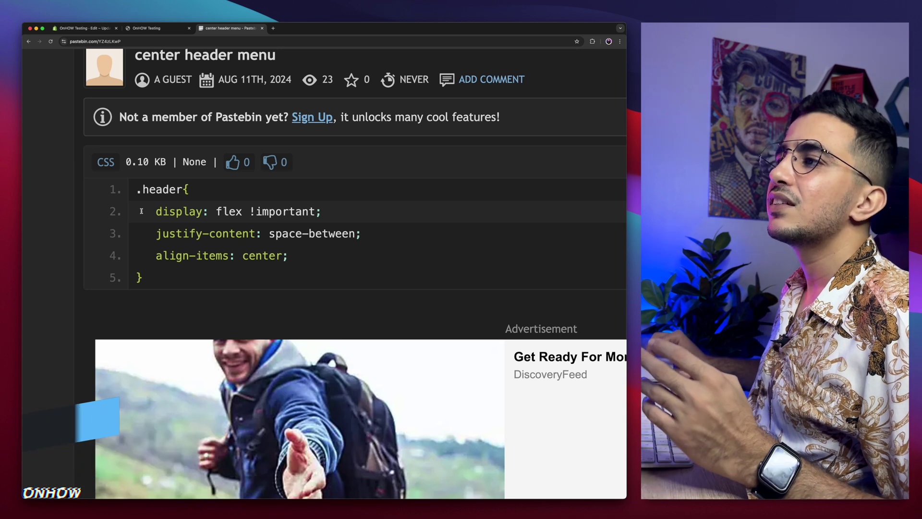
Copy the five-line .header flex rule from the Pastebin snippet.
{"action": "left_click_drag", "start_coordinate": [137, 188], "coordinate": [214, 274]}
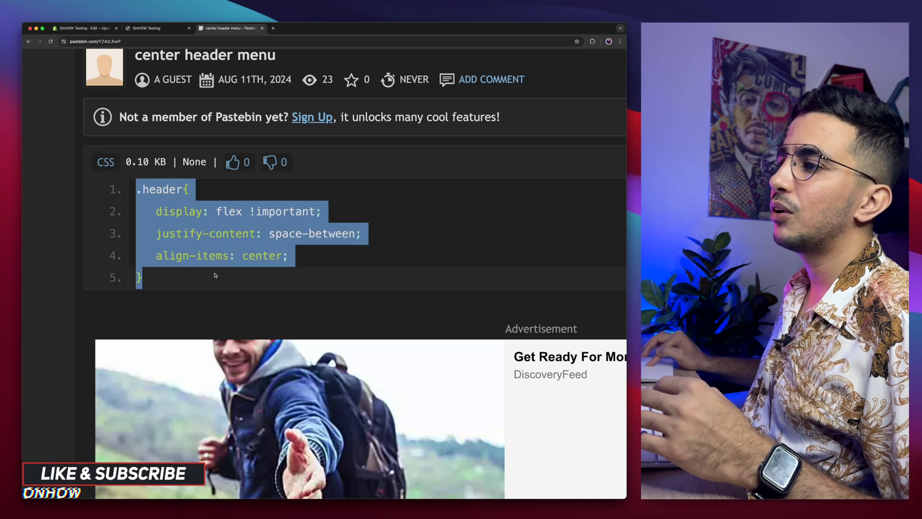
{"action": "right_click", "coordinate": [215, 221]}
{"action": "left_click", "coordinate": [224, 234]}
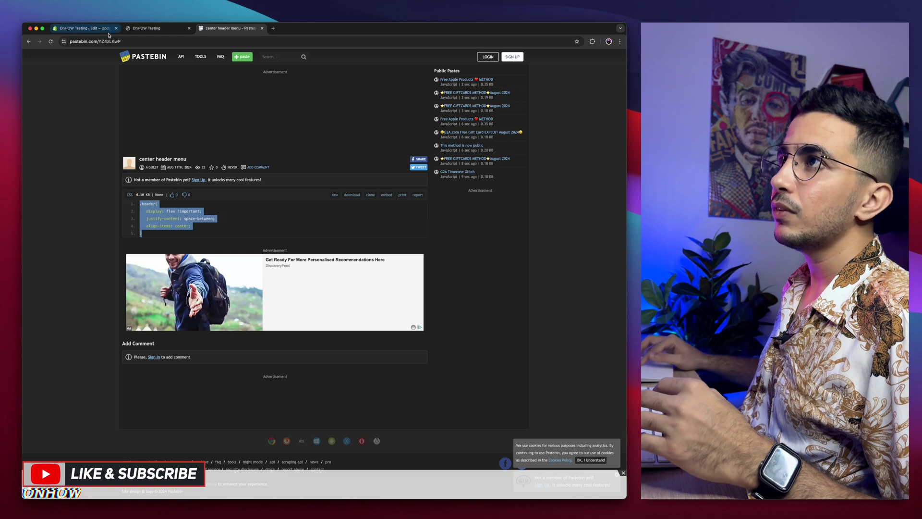
{"action": "left_click", "coordinate": [91, 30]}
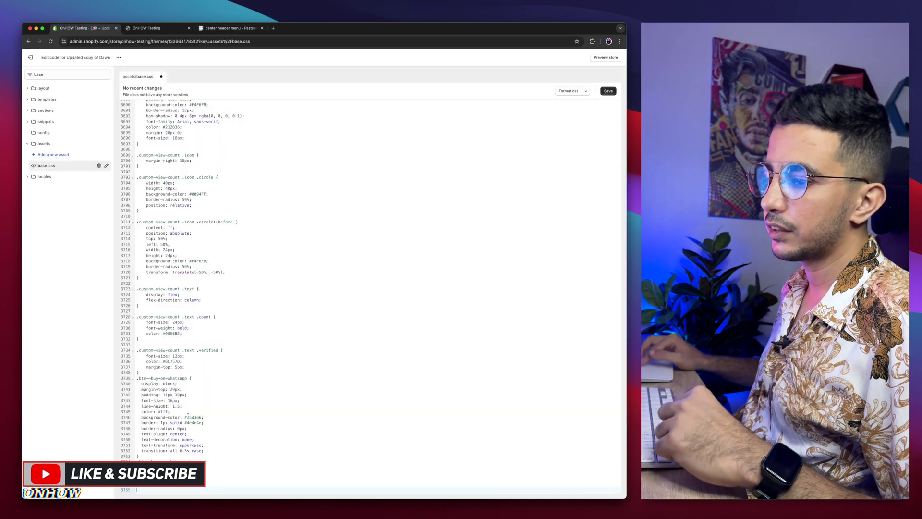
Paste the .header flex rule at the end of base.css and save the file.
{"action": "key", "text": "super+v"}
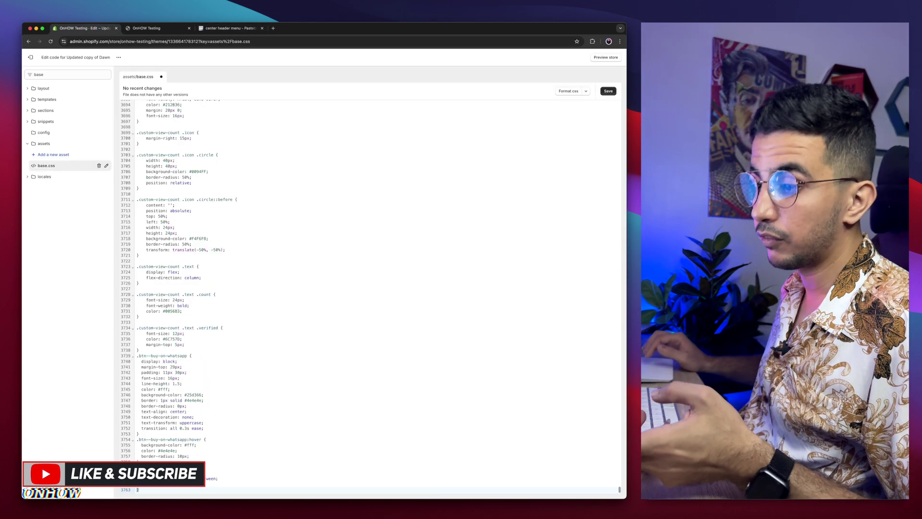
{"action": "left_click", "coordinate": [609, 91]}
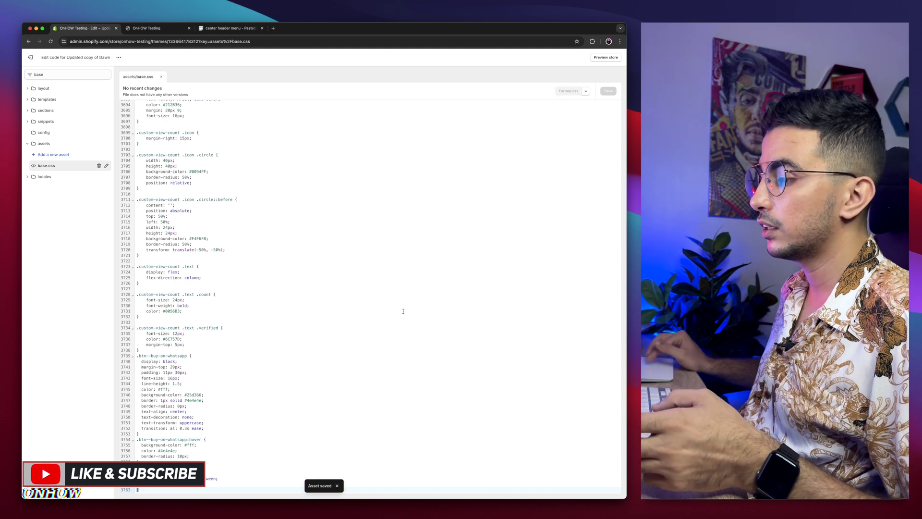
{"action": "key", "text": "ctrl+Tab"}
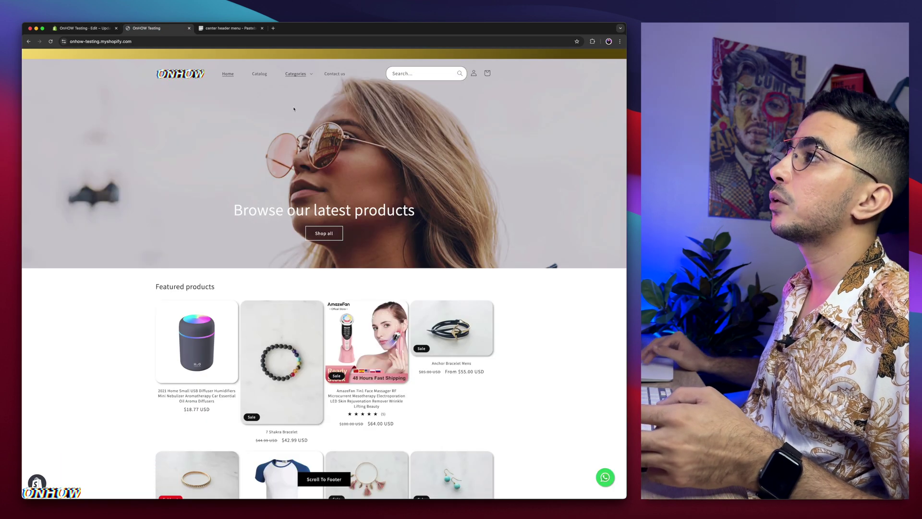
Reload the storefront home page to check the Home, Catalog, Categories, Contact us menu.
{"action": "scroll", "coordinate": [293, 106], "scroll_direction": "down", "scroll_amount": 3}
{"action": "left_click", "coordinate": [257, 42]}
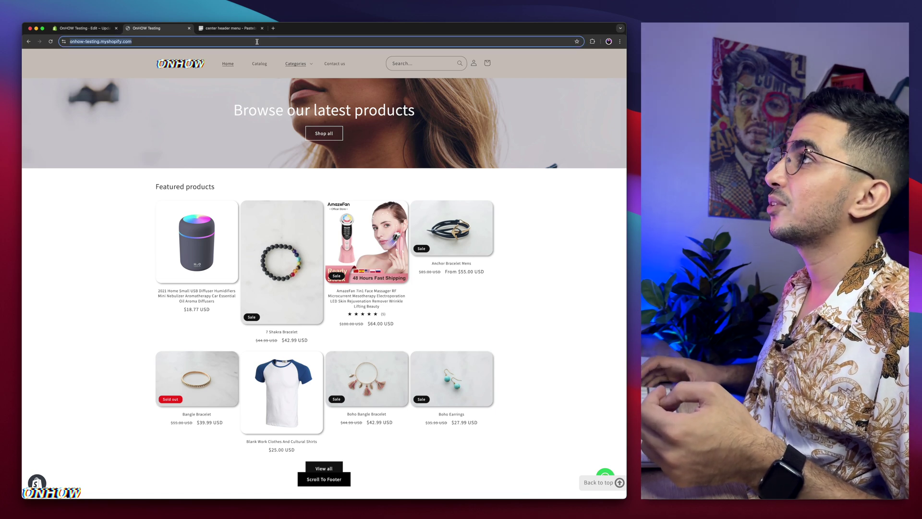
{"action": "key", "text": "Return"}
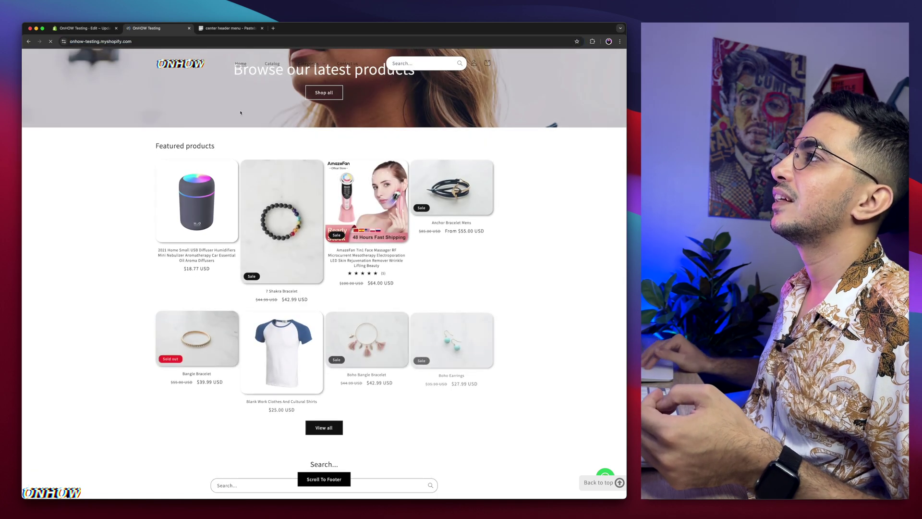